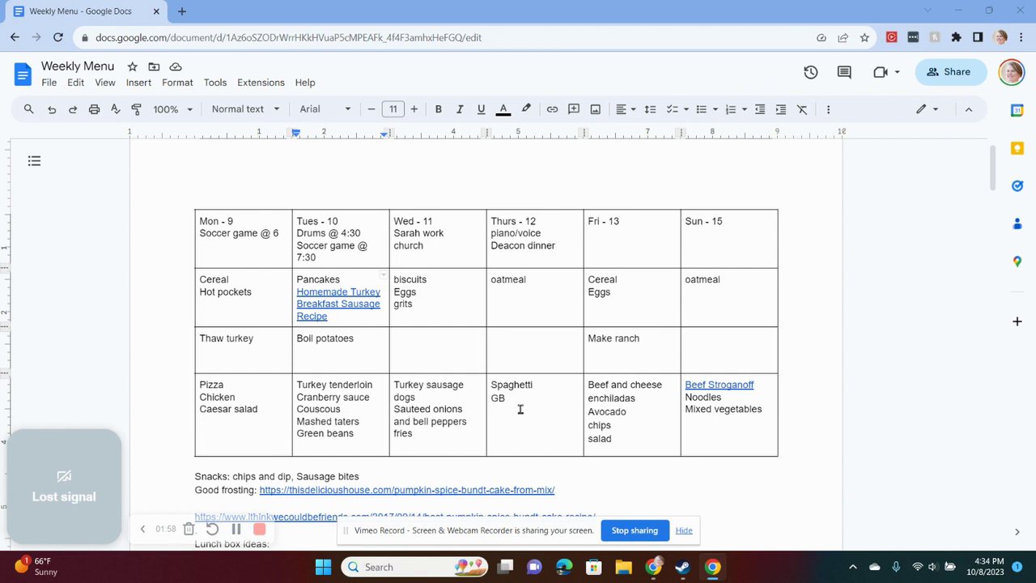
# Look through the Weekly Menu document, comparing the week's meal table with the lunch box ideas and the dinner ideas lists.
pyautogui.scroll(-3, 499, 402)
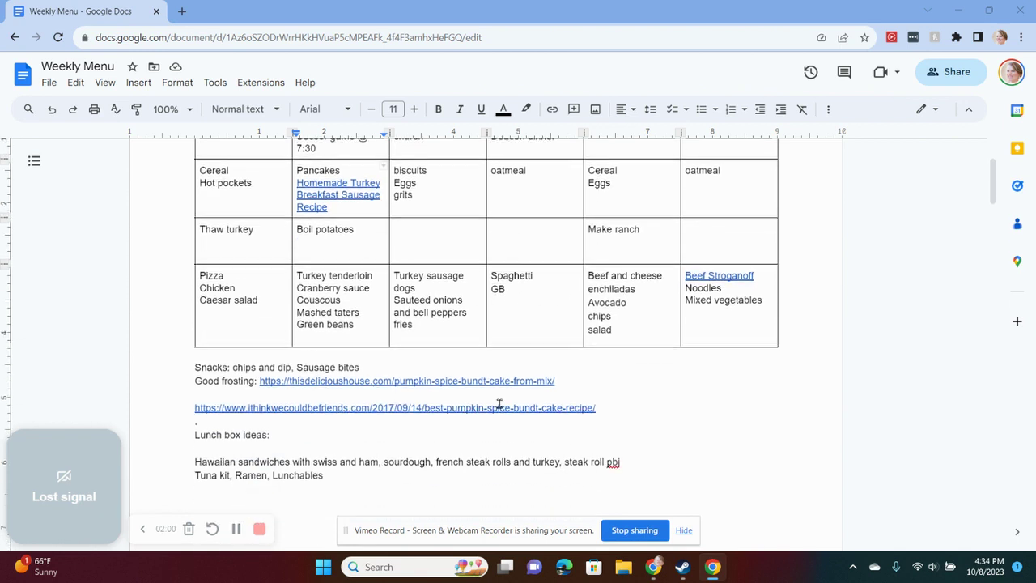
pyautogui.scroll(-4, 499, 403)
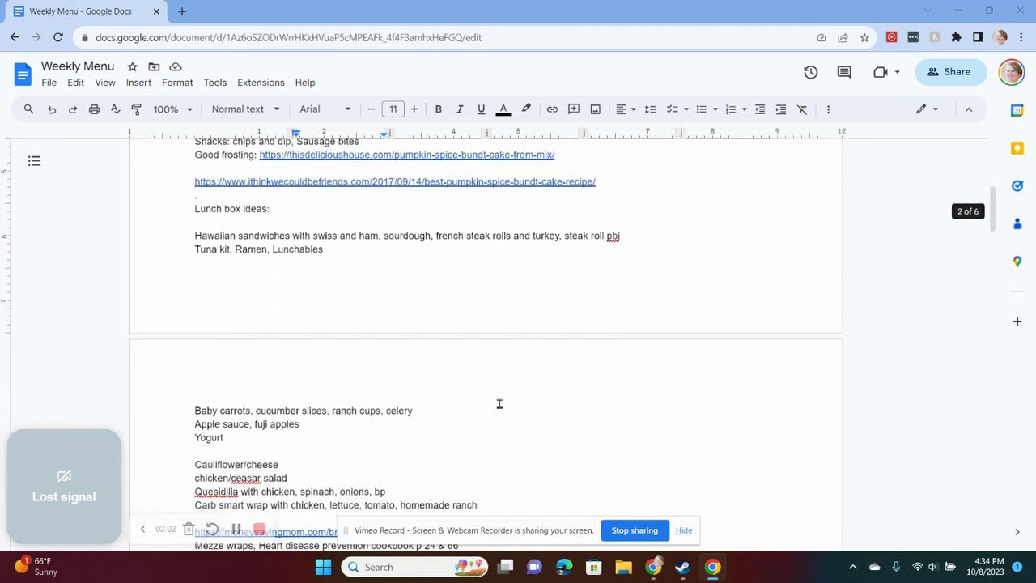
pyautogui.scroll(-2, 499, 402)
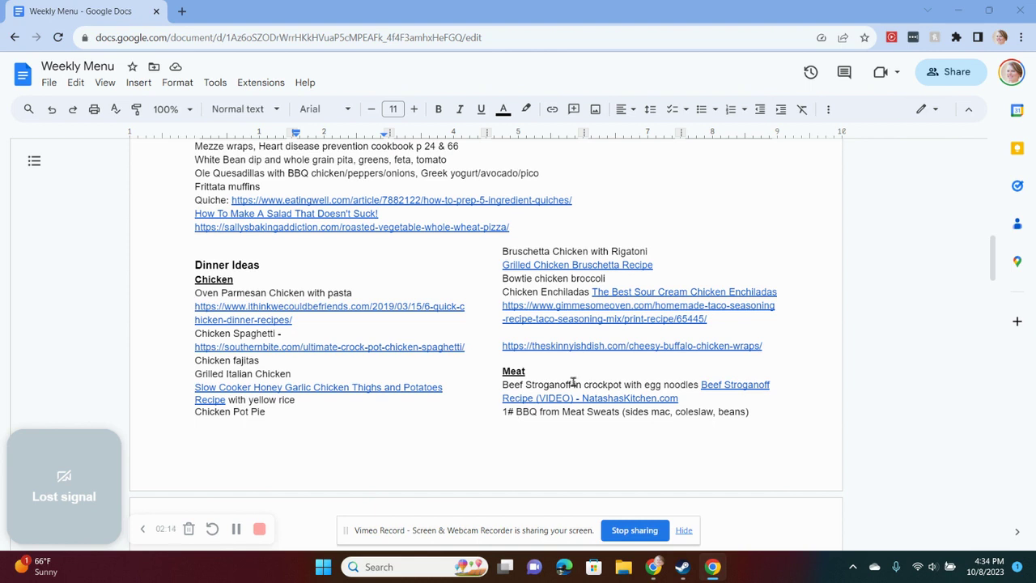
pyautogui.scroll(-2, 572, 381)
pyautogui.scroll(-1, 572, 381)
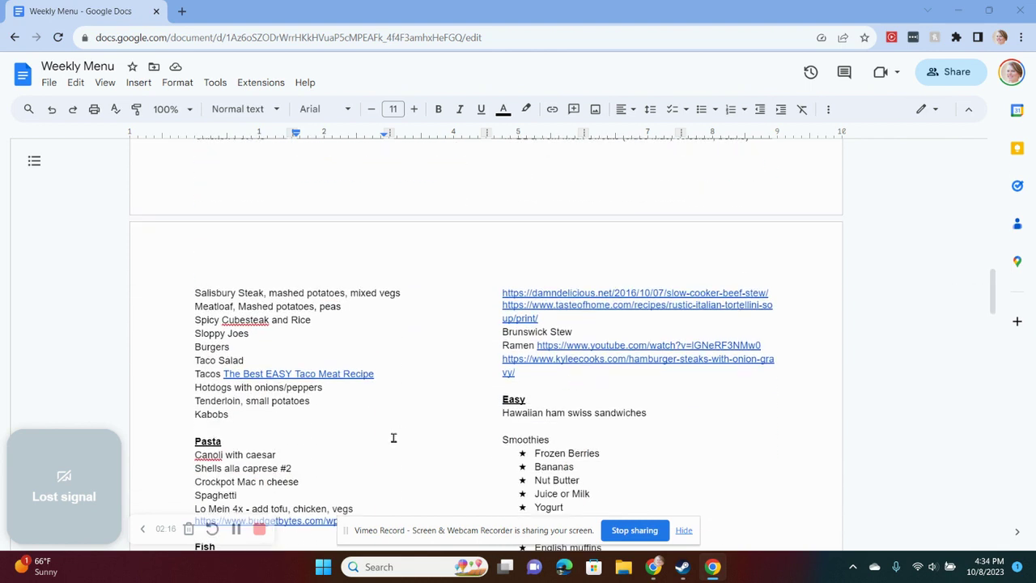
pyautogui.scroll(-1, 300, 463)
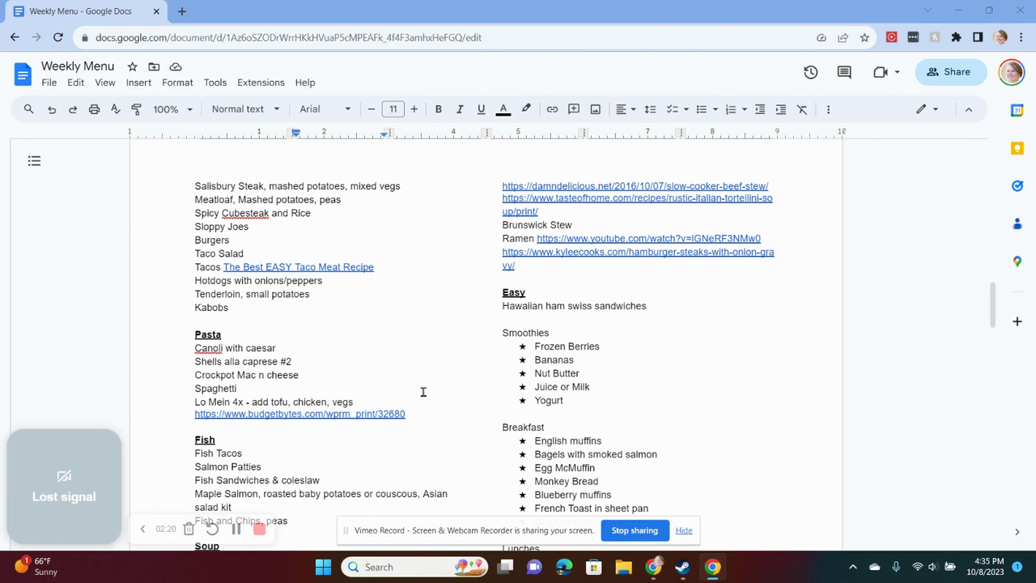
pyautogui.scroll(9, 423, 379)
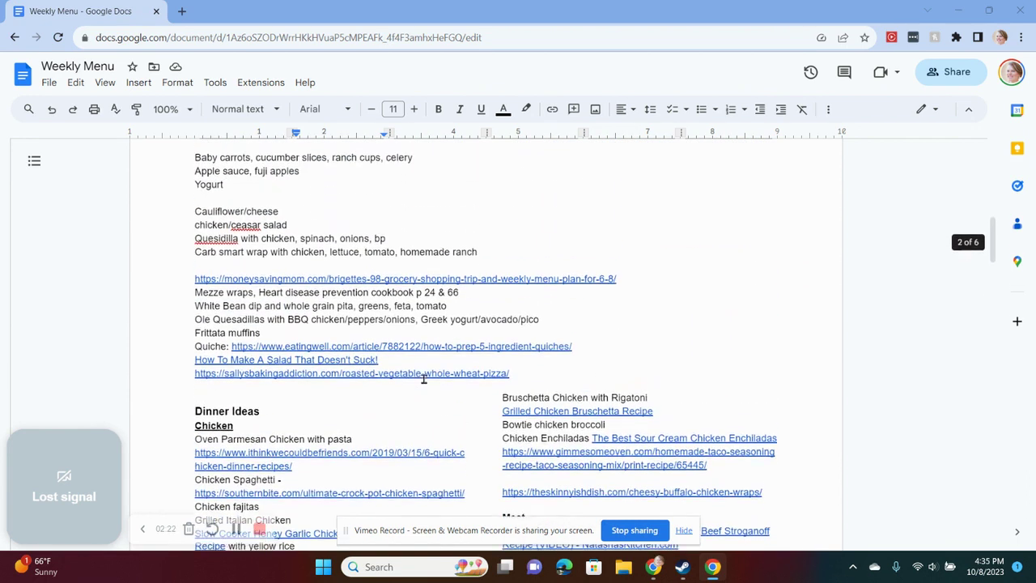
pyautogui.scroll(2, 423, 379)
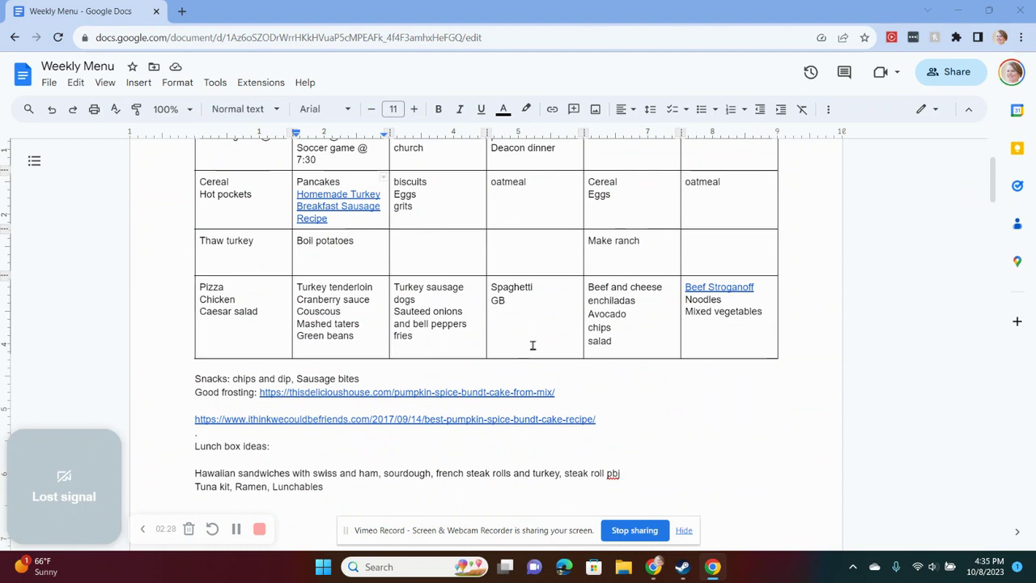
pyautogui.scroll(-1, 378, 345)
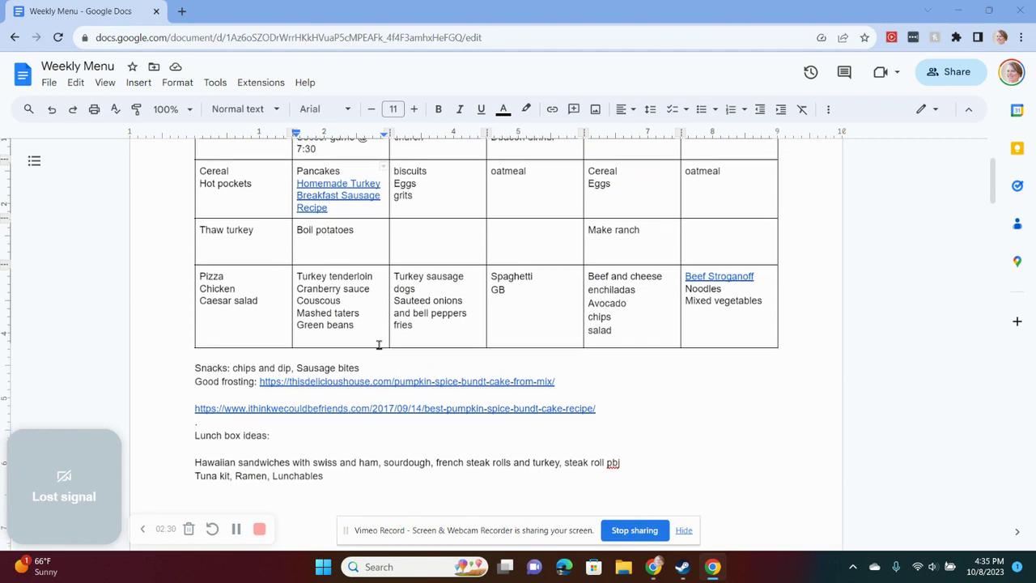
pyautogui.scroll(-5, 378, 345)
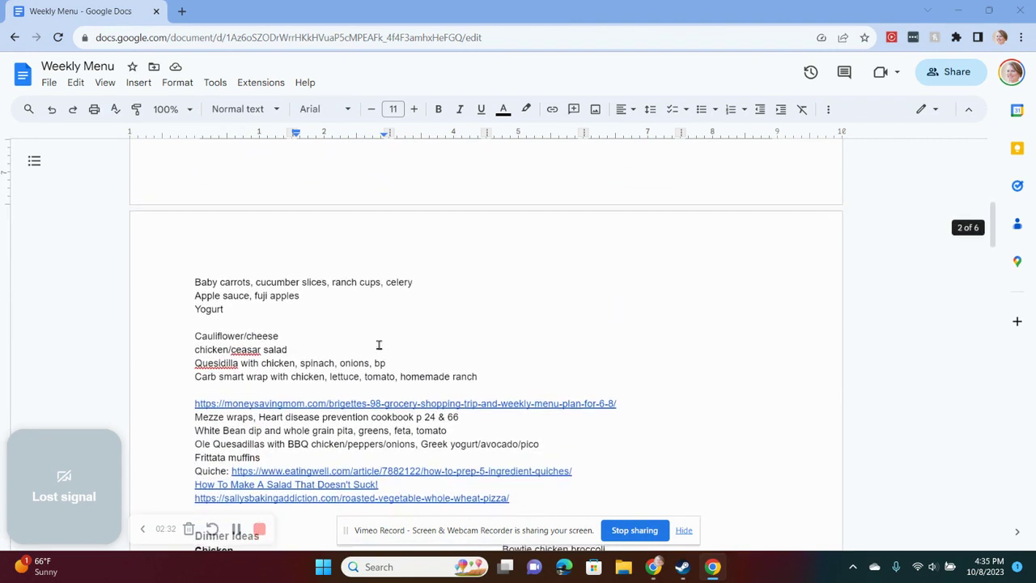
pyautogui.scroll(-3, 378, 344)
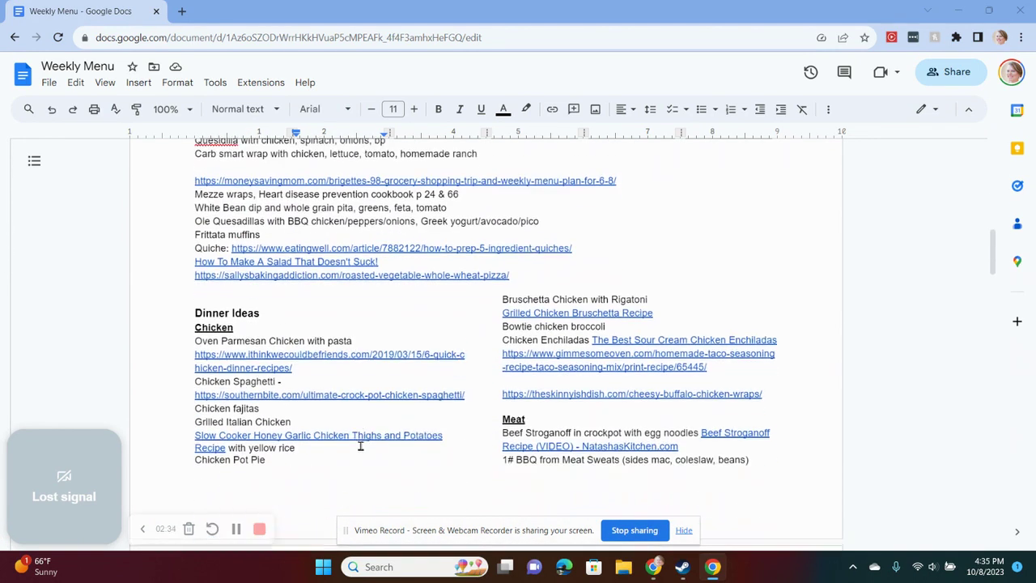
pyautogui.scroll(-1, 360, 446)
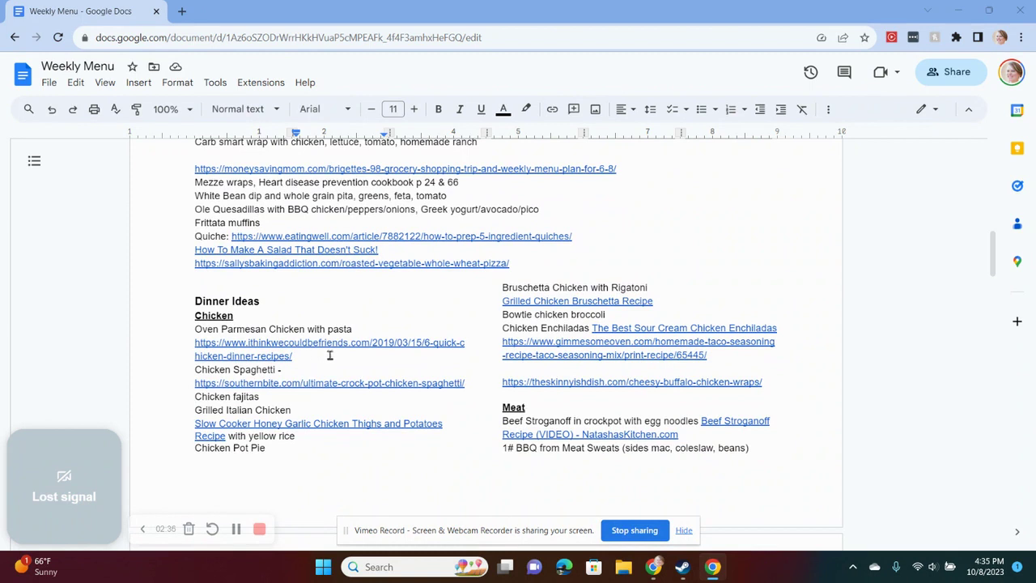
pyautogui.scroll(7, 364, 361)
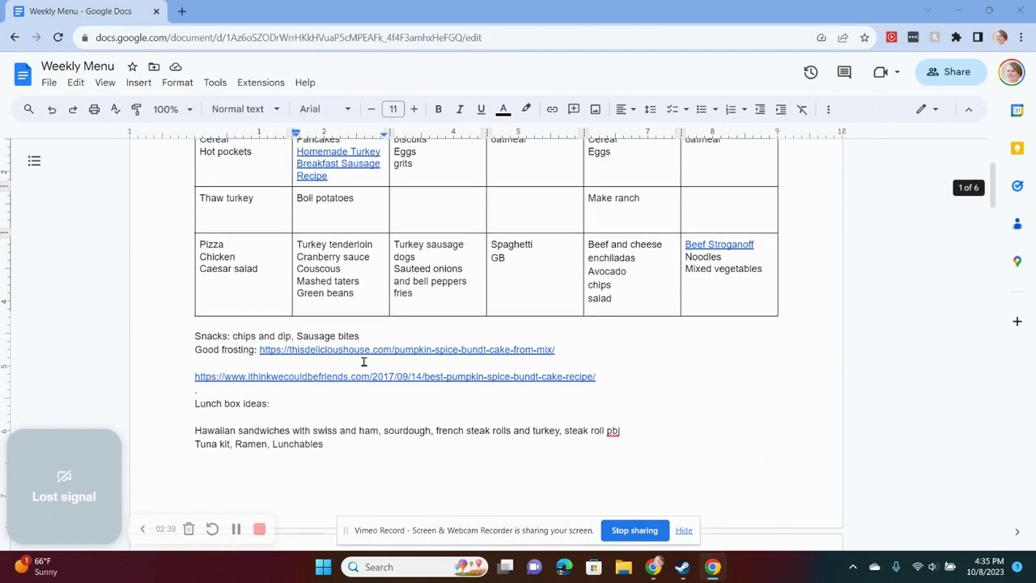
pyautogui.scroll(1, 363, 361)
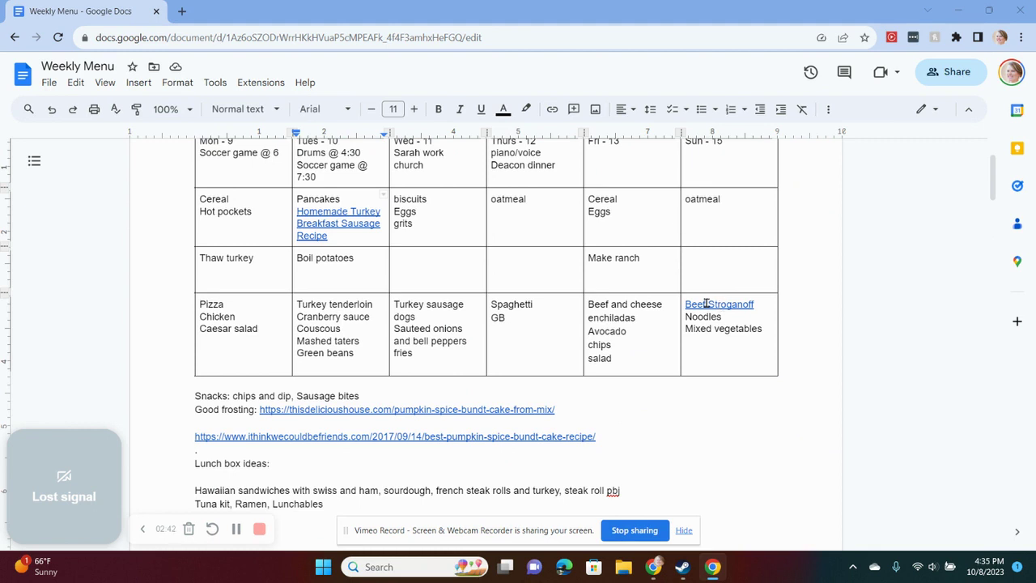
# Add "and mixed vegetables" after the recipe link of the Beef Stroganoff entry under Meat in the dinner ideas.
pyautogui.scroll(-10, 688, 378)
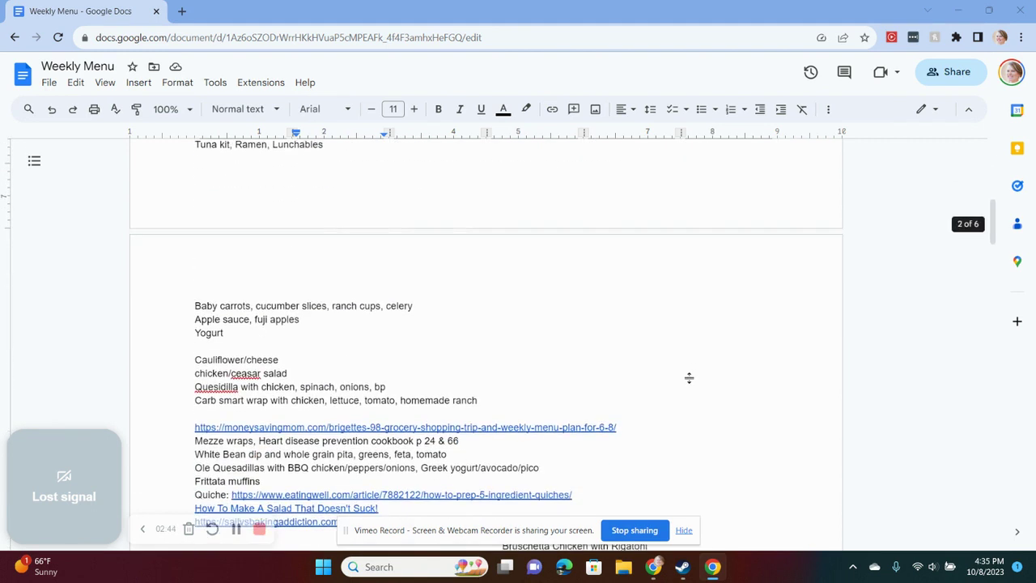
pyautogui.scroll(-1, 689, 377)
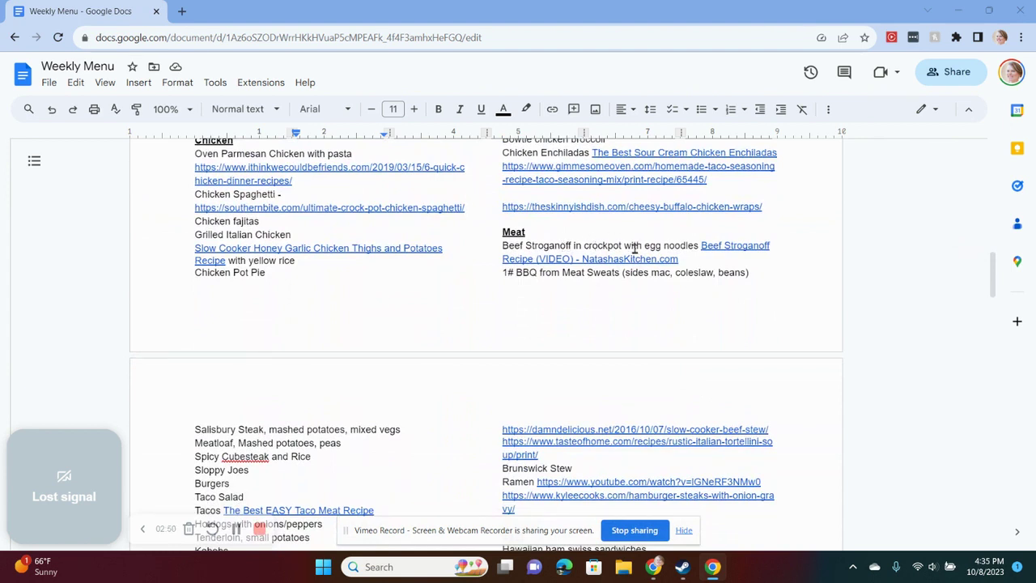
pyautogui.click(696, 256)
pyautogui.write('a')
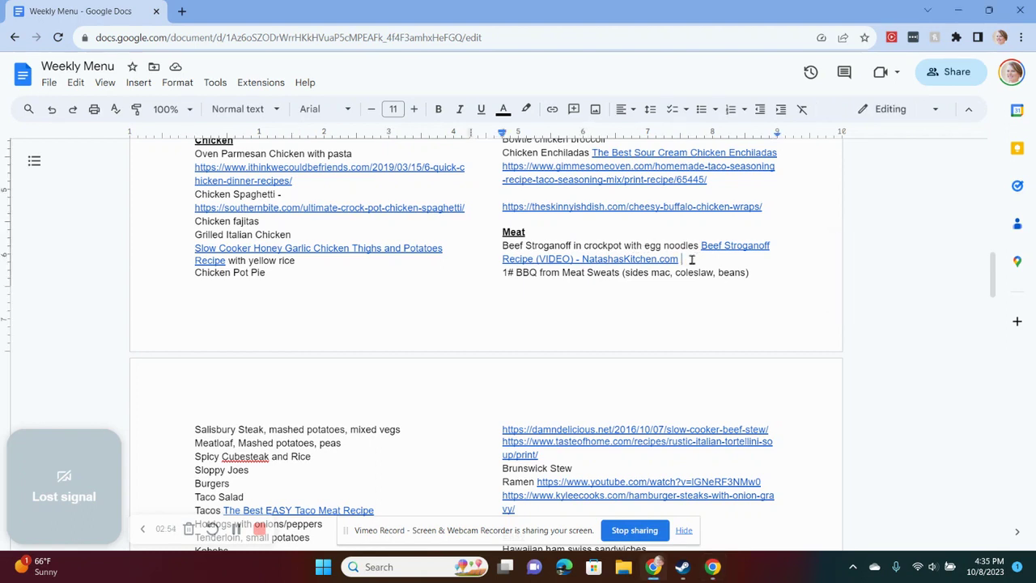
pyautogui.write('nd mixed vegetables')
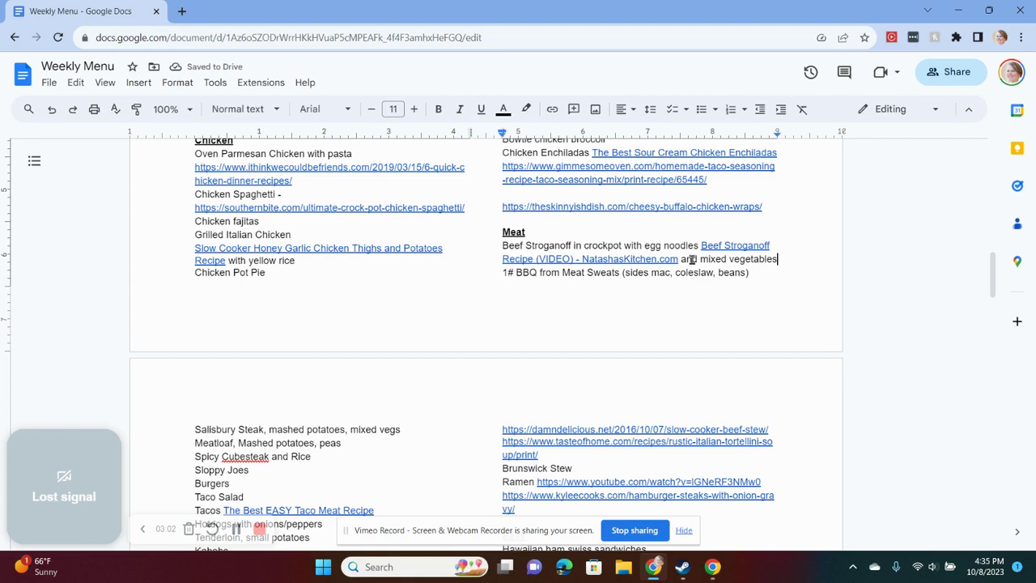
# Open the Beef Stroganoff recipe linked in Sunday's dinner cell and examine its ingredient list.
pyautogui.scroll(15, 692, 259)
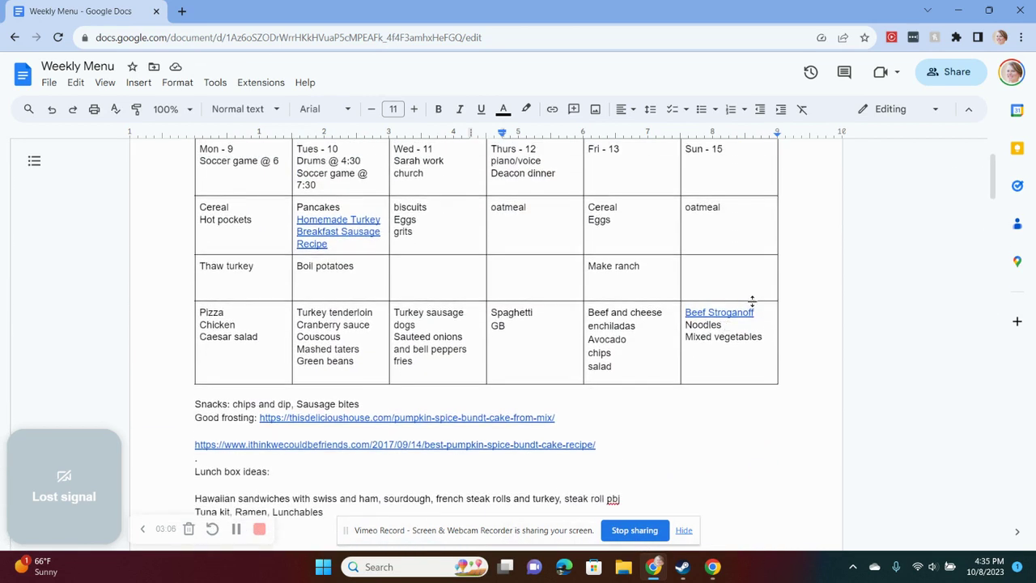
pyautogui.scroll(1, 749, 299)
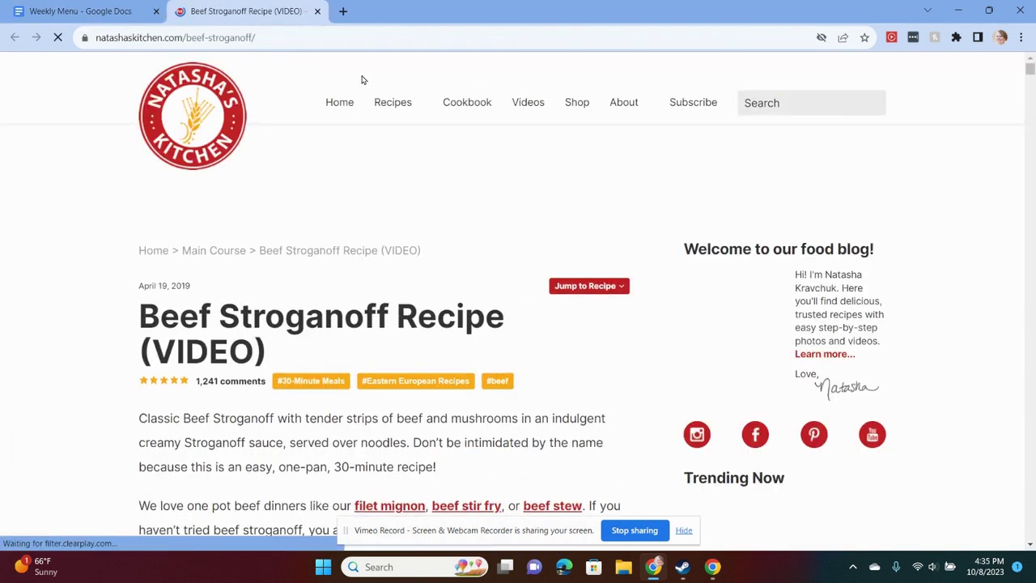
pyautogui.click(577, 290)
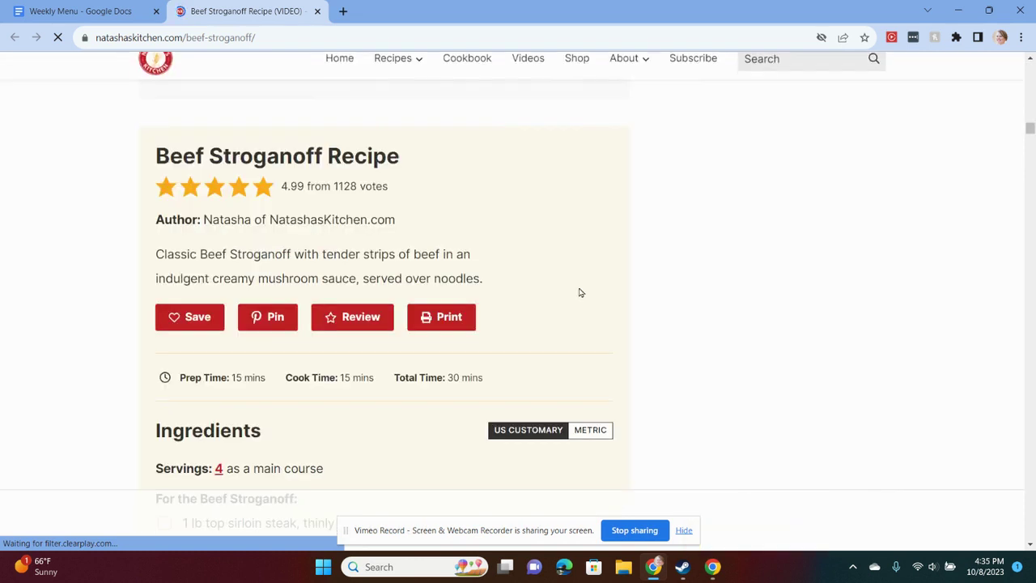
pyautogui.scroll(-3, 455, 246)
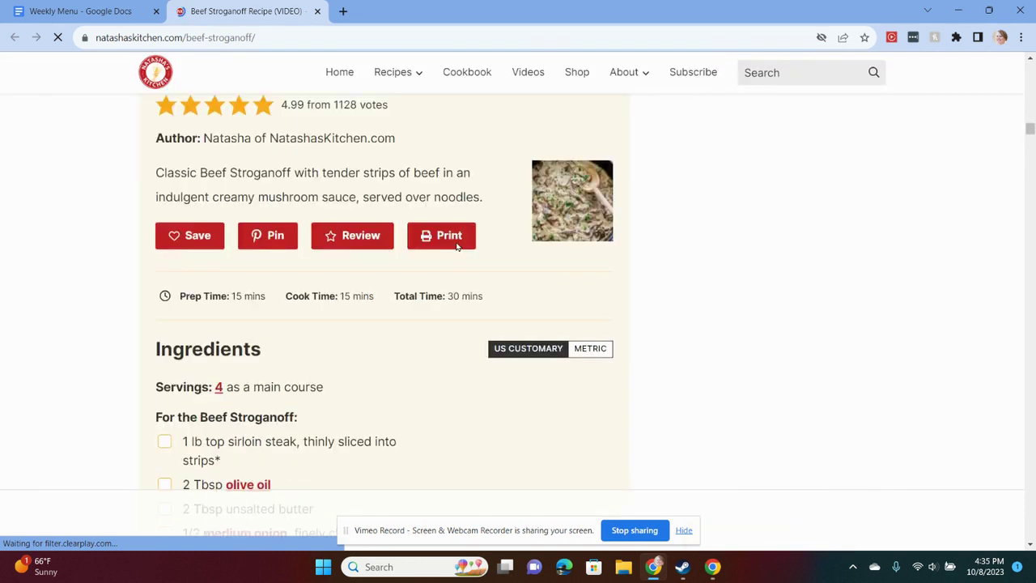
pyautogui.scroll(-2, 456, 246)
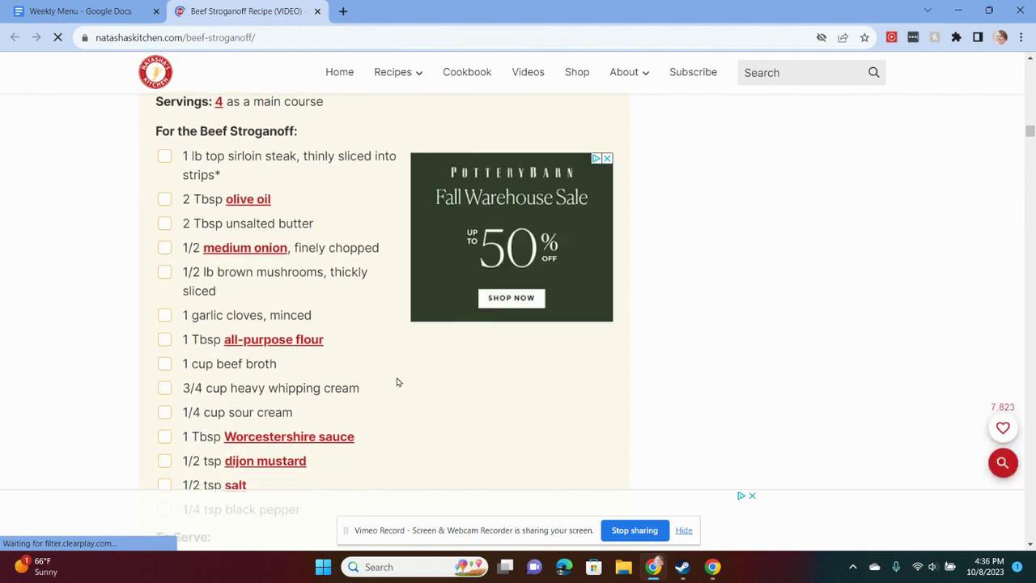
pyautogui.scroll(-1, 396, 382)
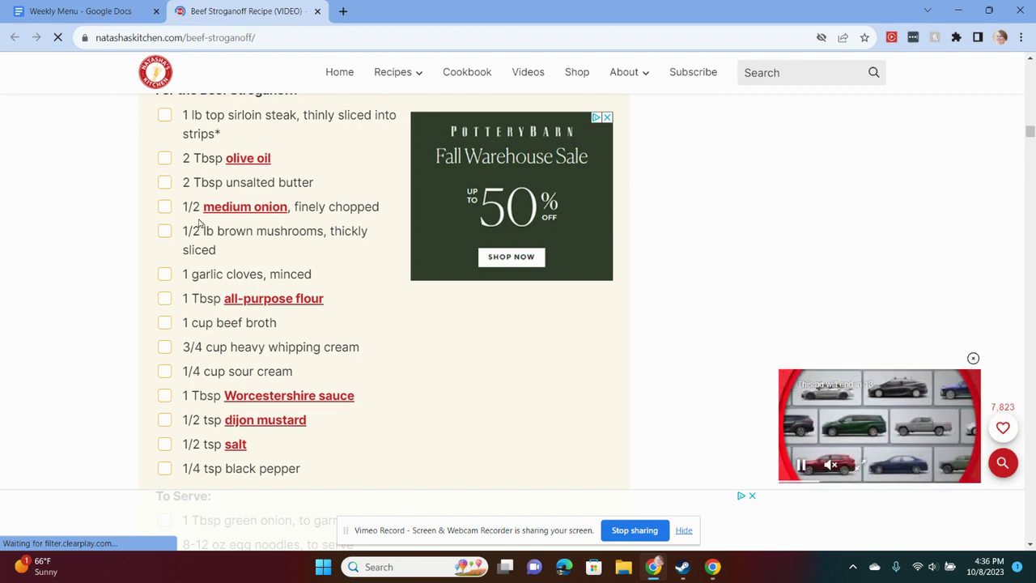
pyautogui.scroll(-1, 129, 267)
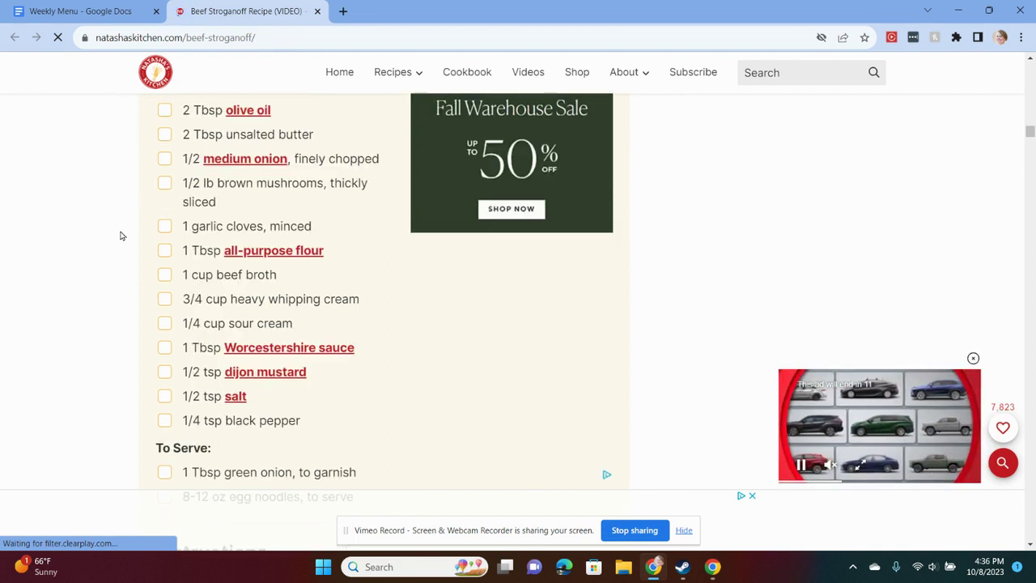
# Return to the Weekly Menu document and review the planned meals, snacks and lunch box ideas.
pyautogui.click(109, 17)
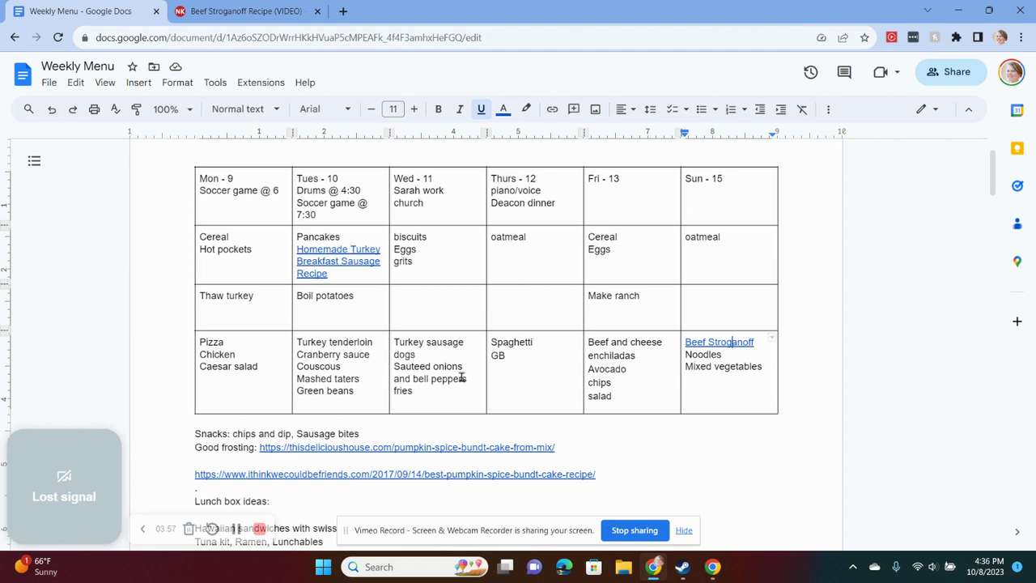
pyautogui.scroll(-5, 461, 378)
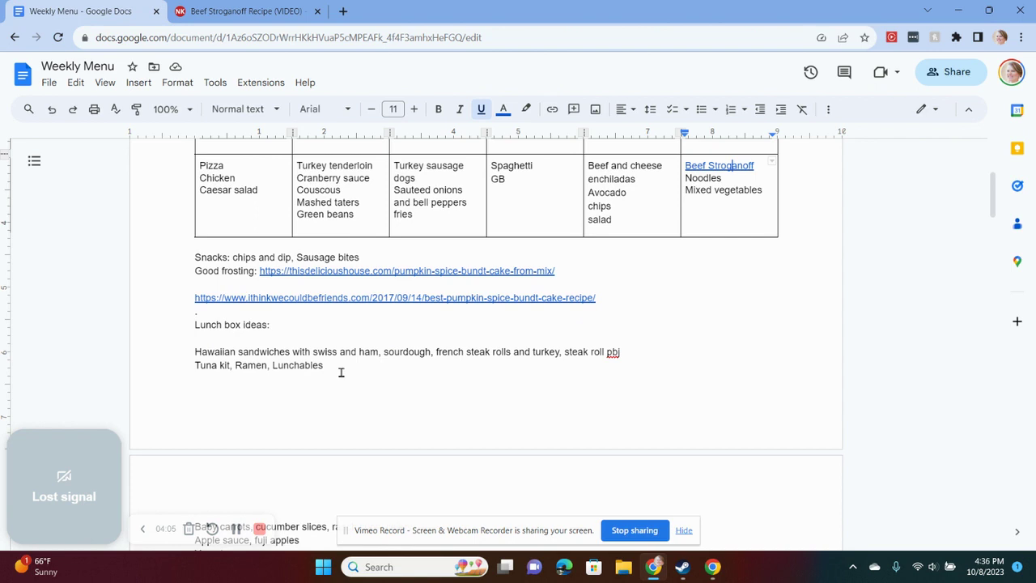
pyautogui.scroll(5, 340, 372)
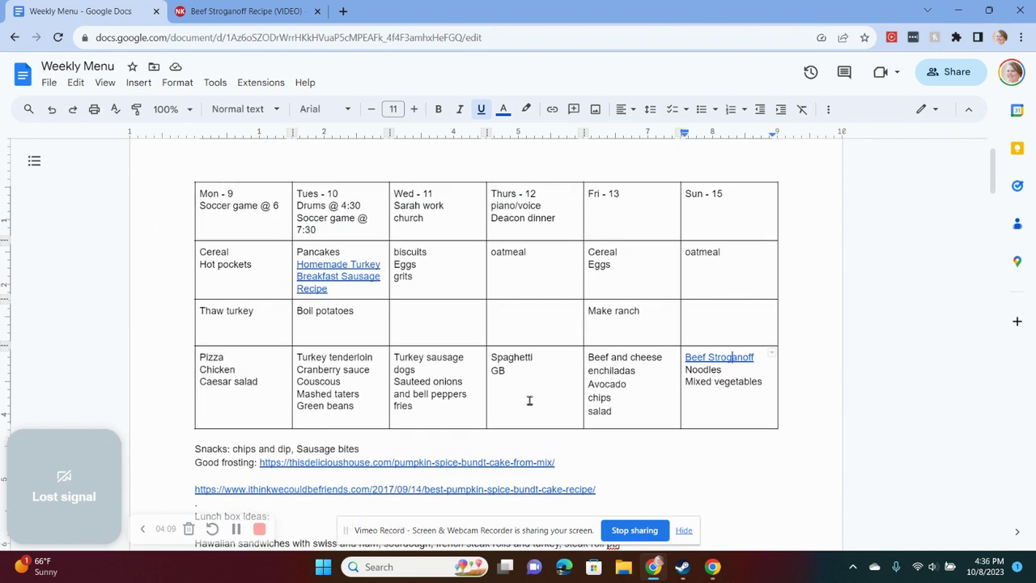
# Open walmart.com in a new browser tab and dismiss the Walmart+ membership offer.
pyautogui.click(343, 11)
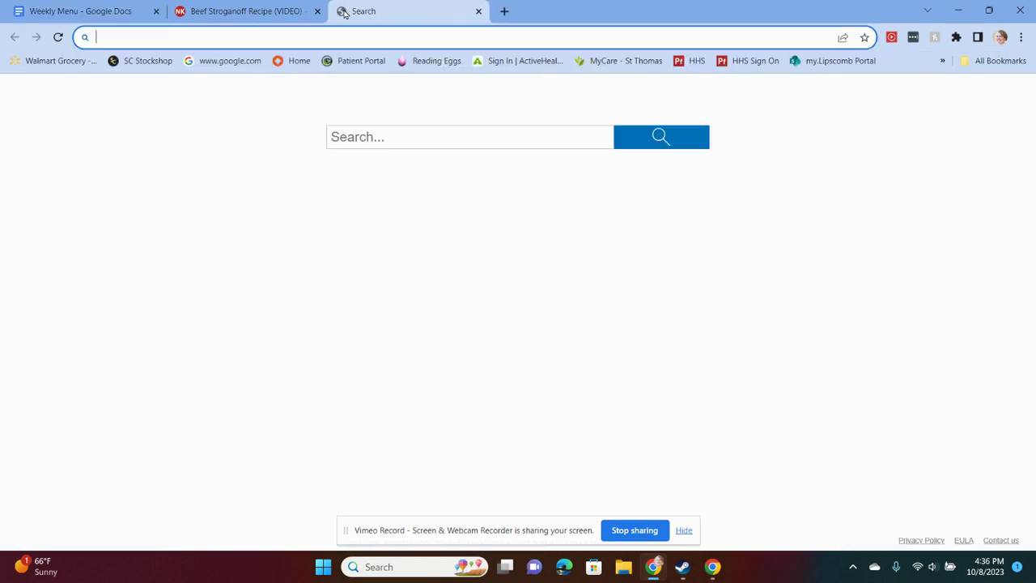
pyautogui.write('g')
pyautogui.press('BackSpace')
pyautogui.press('BackSpace')
pyautogui.write('wal')
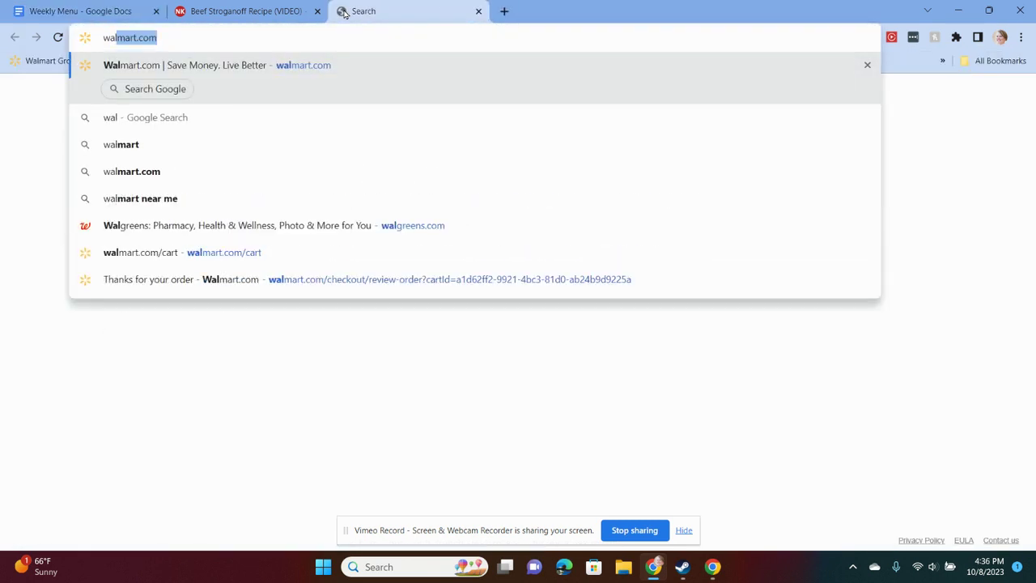
pyautogui.press('Return')
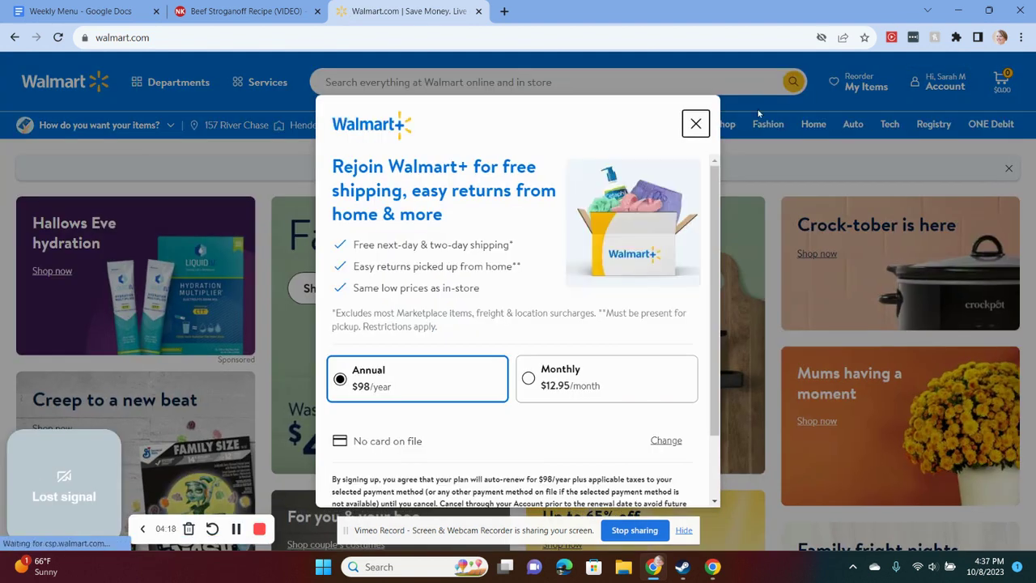
pyautogui.click(702, 120)
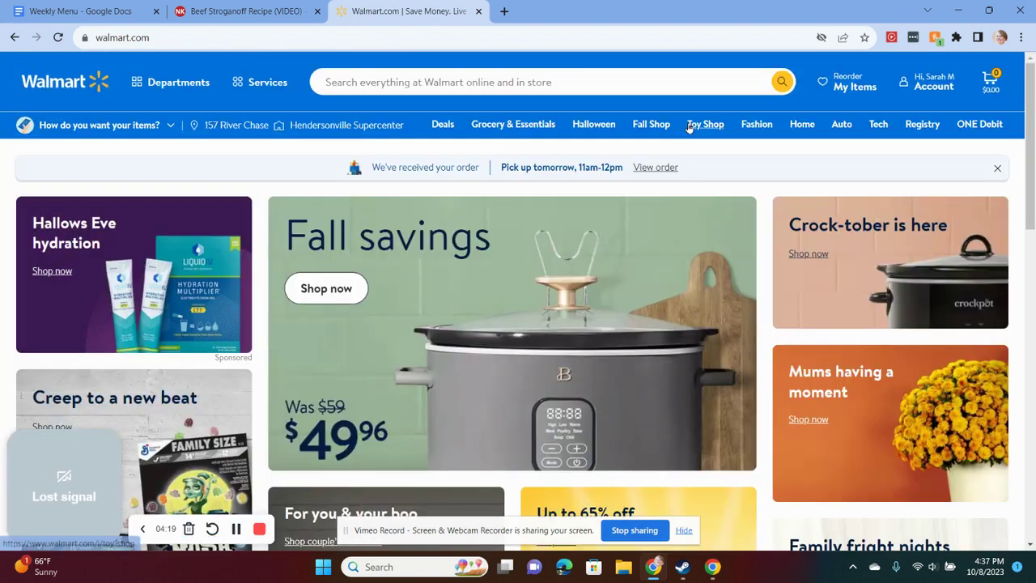
# Check the Walmart cart and its saved-for-later items, dismissing the Honey offers, and switch back to the Weekly Menu document.
pyautogui.click(931, 84)
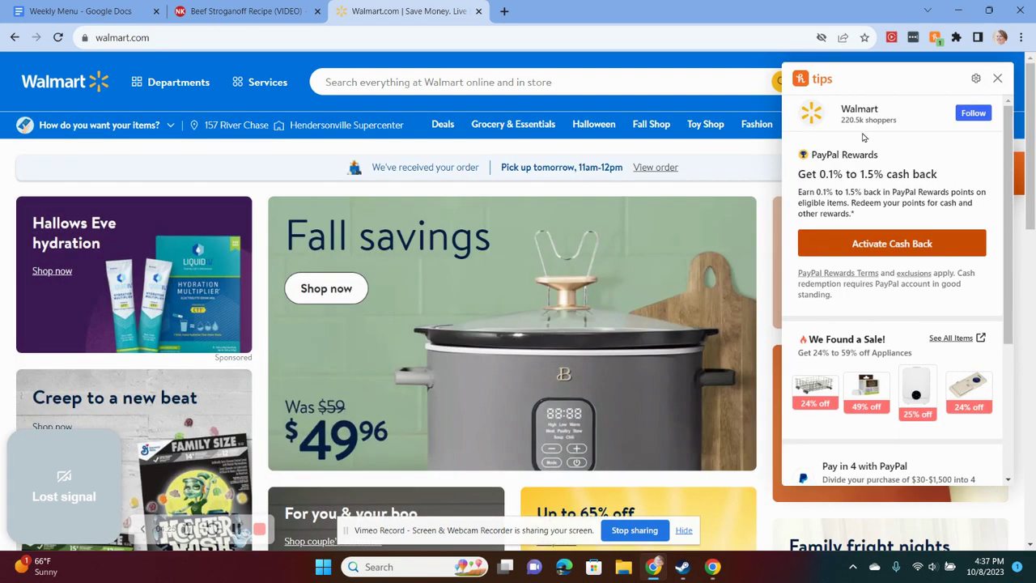
pyautogui.click(997, 78)
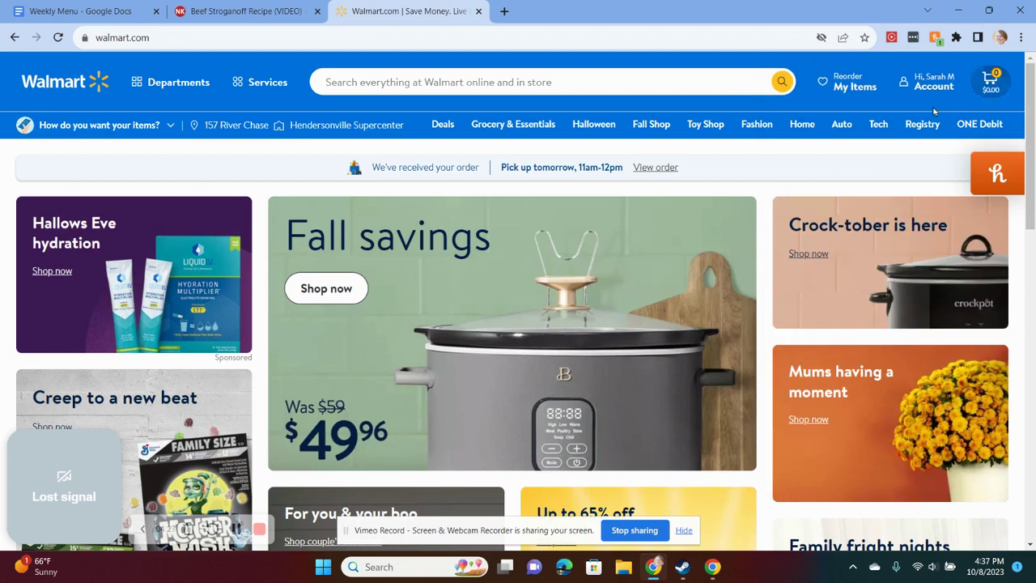
pyautogui.click(989, 81)
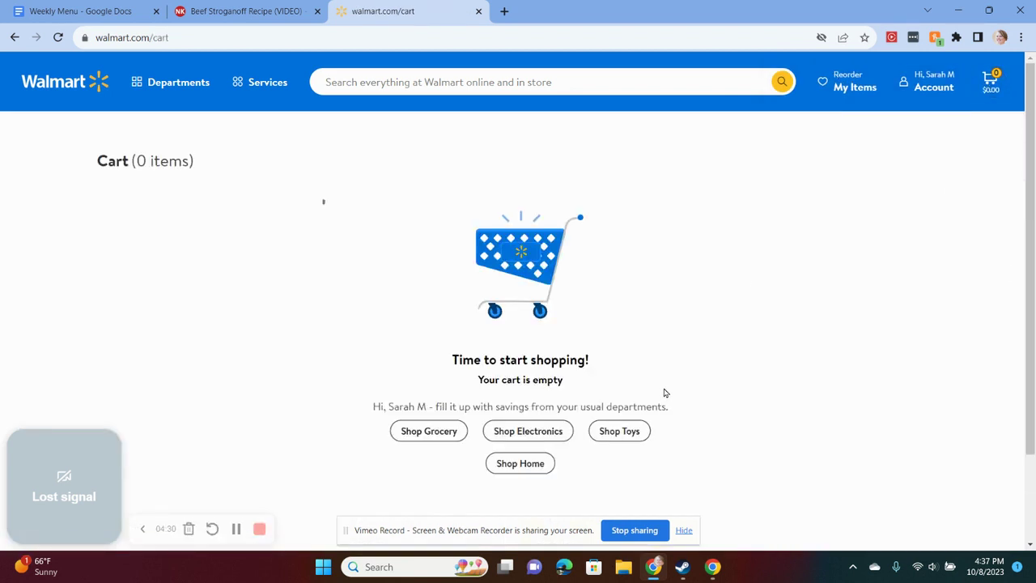
pyautogui.scroll(-2, 664, 393)
pyautogui.scroll(2, 502, 324)
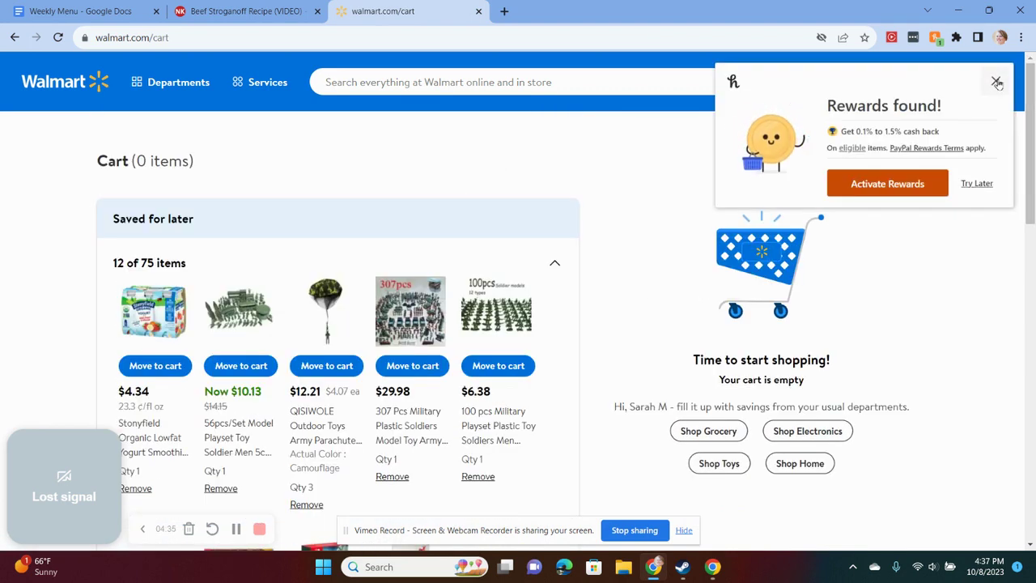
pyautogui.click(996, 81)
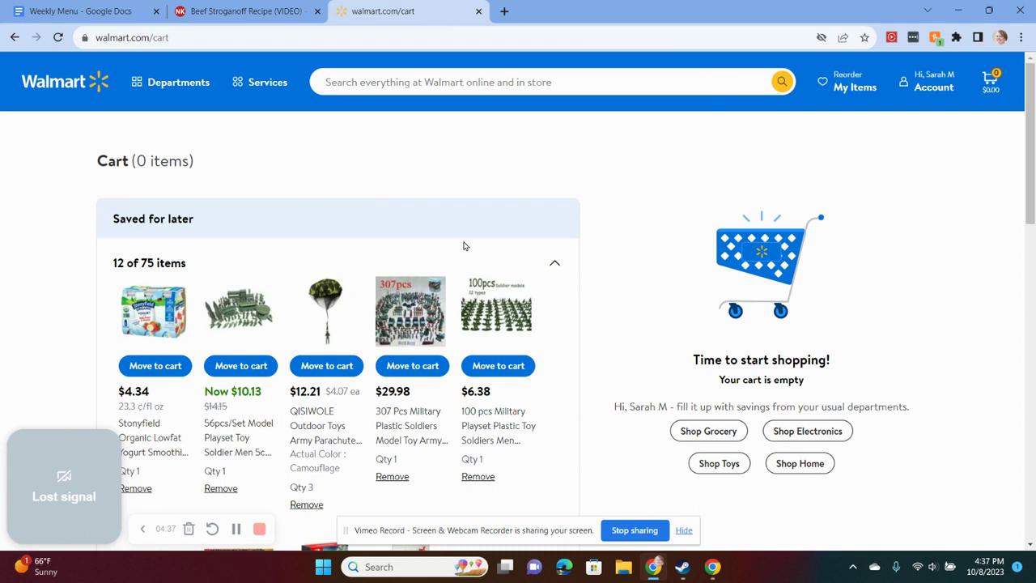
pyautogui.click(104, 17)
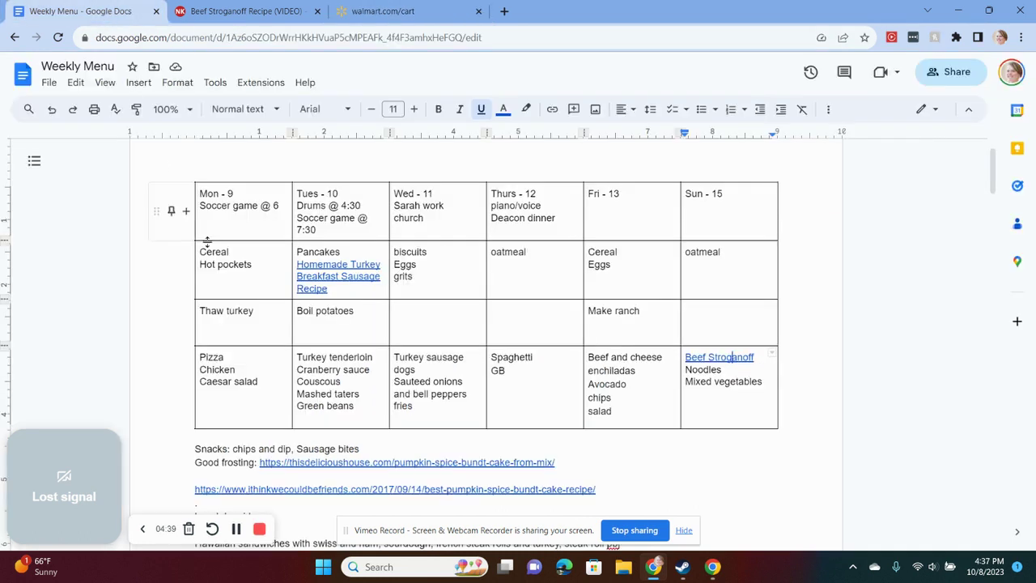